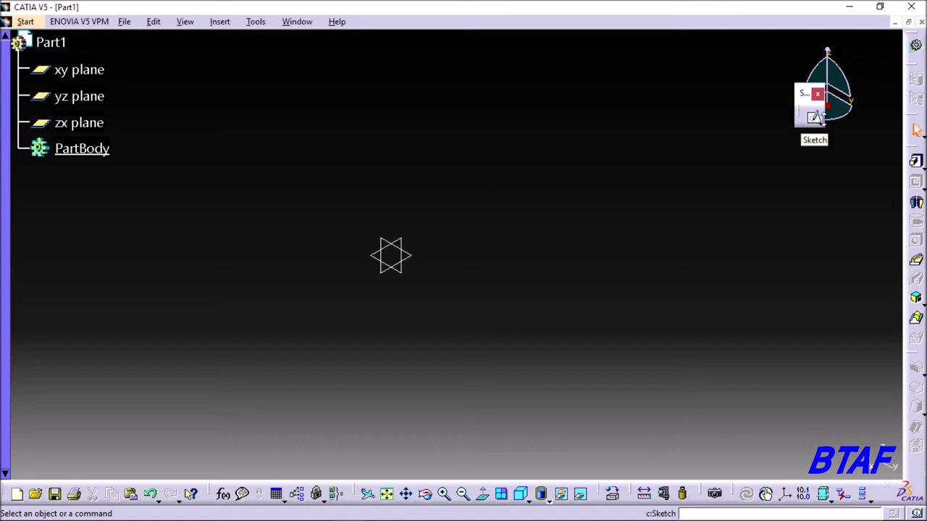
- Sketch a centered rectangle about 132 by 56 mm on the xy plane, centred at the origin
click(820, 121)
click(814, 118)
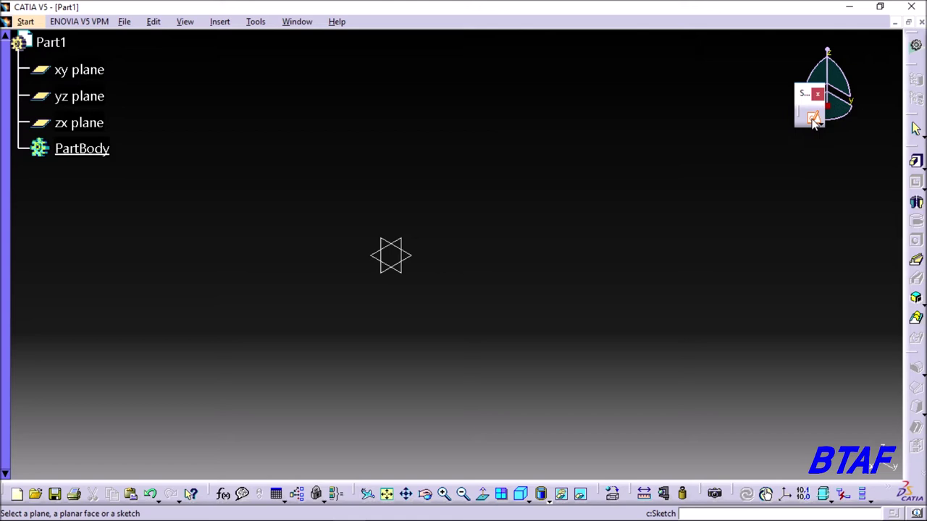
click(79, 69)
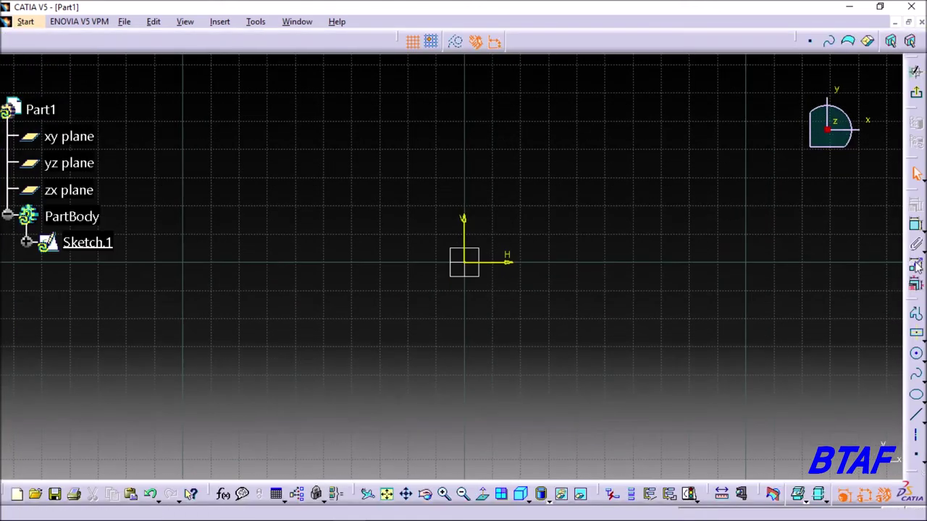
click(917, 333)
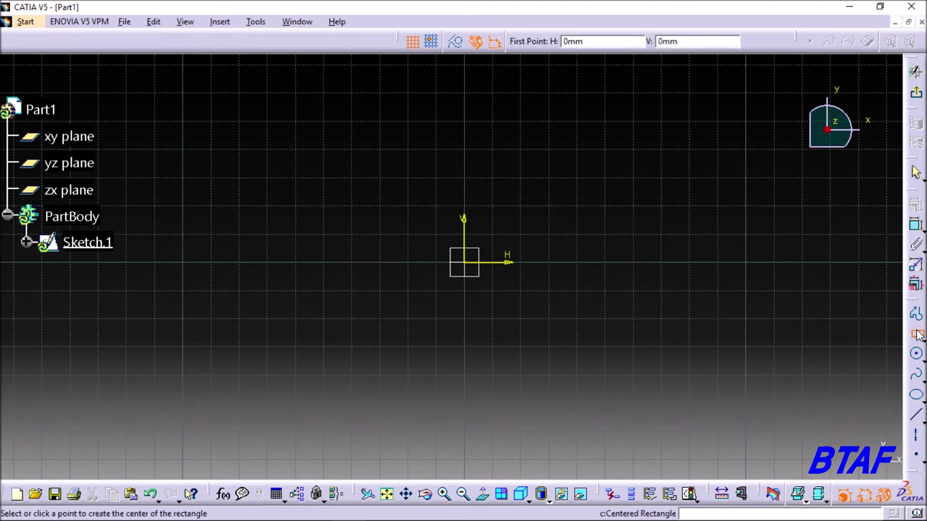
click(465, 262)
click(650, 183)
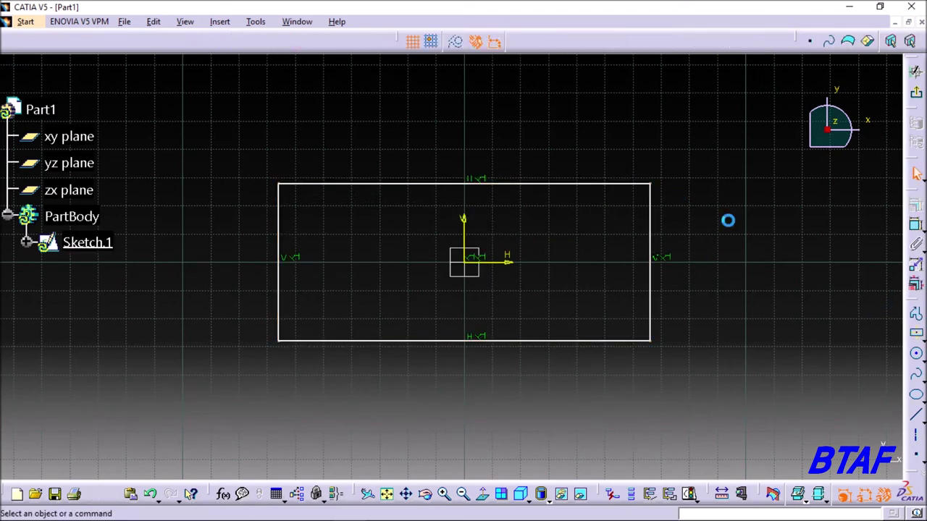
- Dimension the rectangle's horizontal length and its vertical height
click(916, 225)
click(575, 186)
click(551, 153)
click(659, 224)
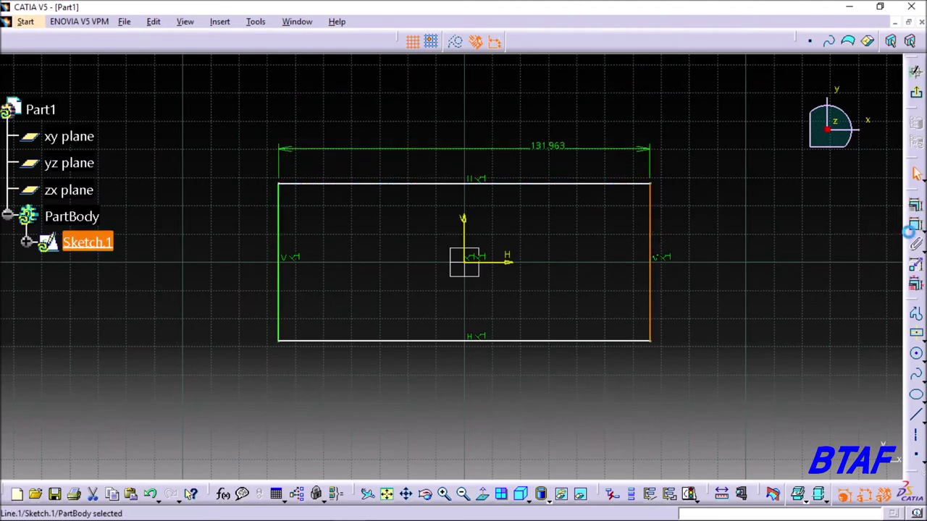
click(753, 239)
- Set the rectangle's horizontal length to 100 mm
double_click(550, 148)
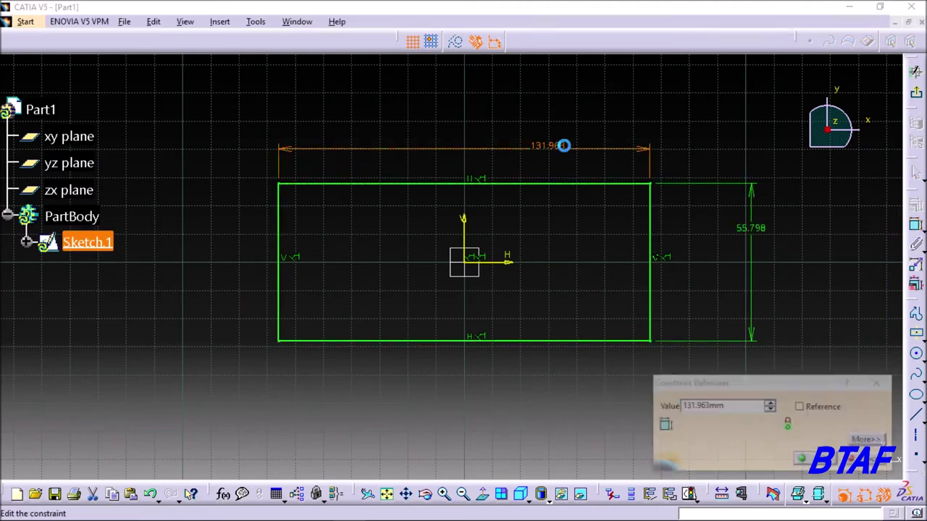
click(735, 406)
key(BackSpace)
key(BackSpace)
key(BackSpace)
key(BackSpace)
key(BackSpace)
key(BackSpace)
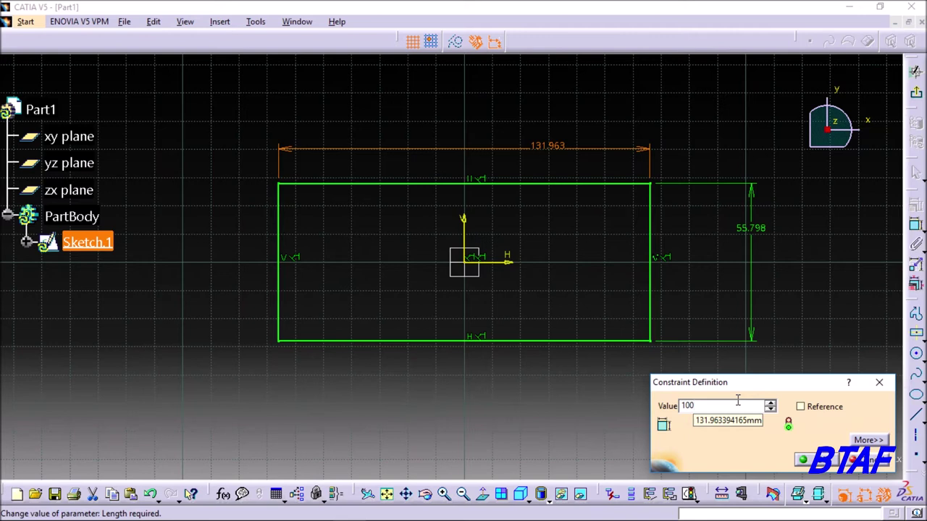
key(Return)
- Set the rectangle's vertical height to 50 mm
double_click(720, 233)
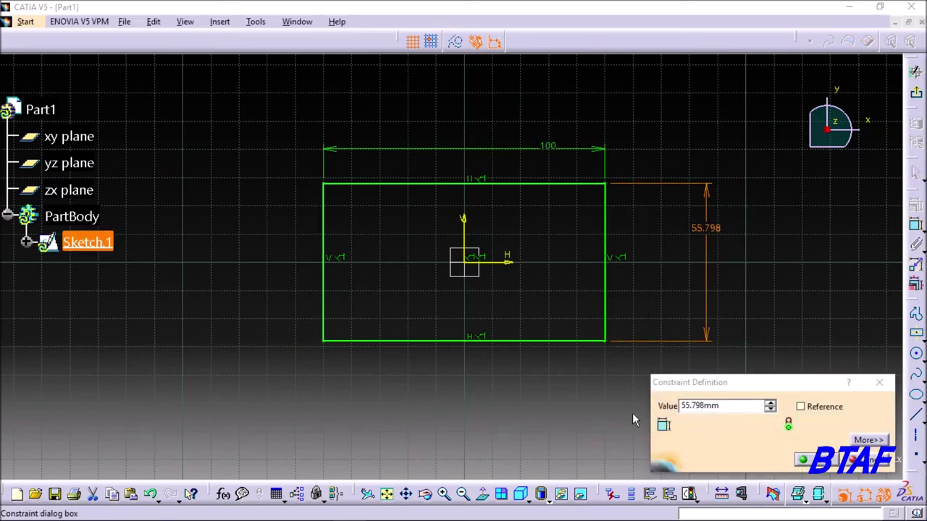
click(730, 407)
key(BackSpace)
key(BackSpace)
key(BackSpace)
key(BackSpace)
key(BackSpace)
key(BackSpace)
key(BackSpace)
key(BackSpace)
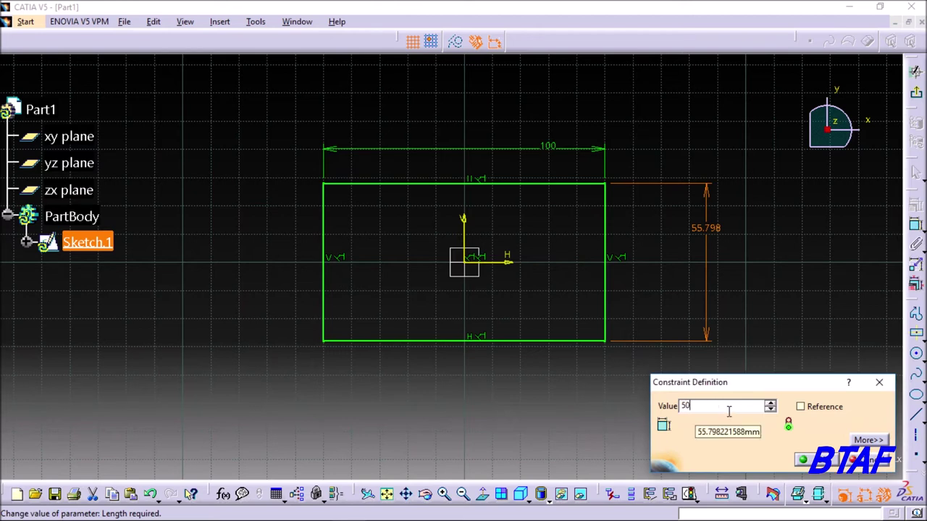
text(50)
key(Return)
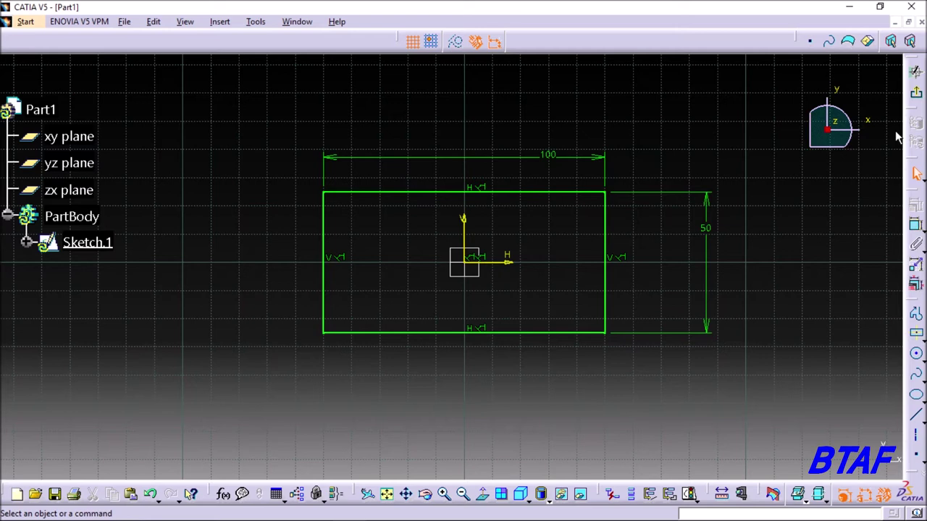
- Exit the sketch and extrude the rectangle as a Pad 21 mm long
click(916, 71)
mouse_move(693, 233)
middle_down()
mouse_move(695, 246)
mouse_move(631, 345)
mouse_move(688, 254)
mouse_move(701, 273)
middle_up()
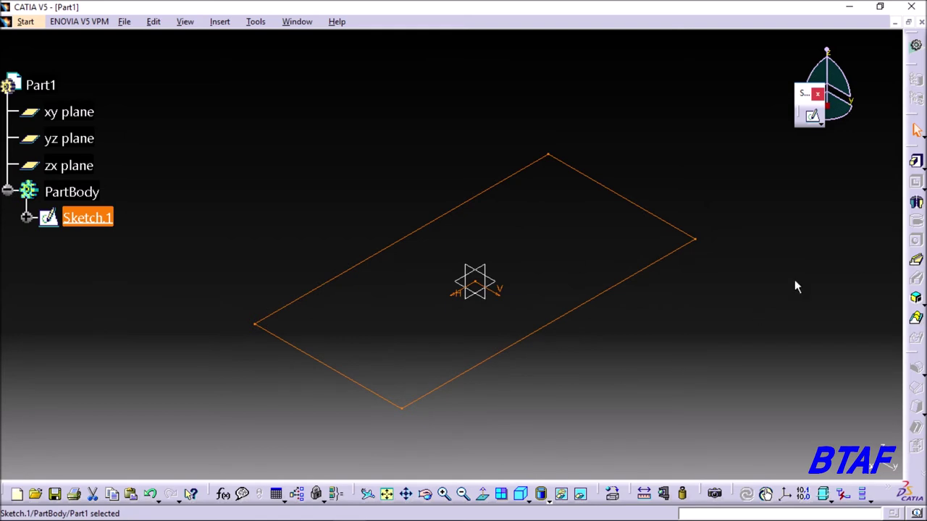
click(916, 164)
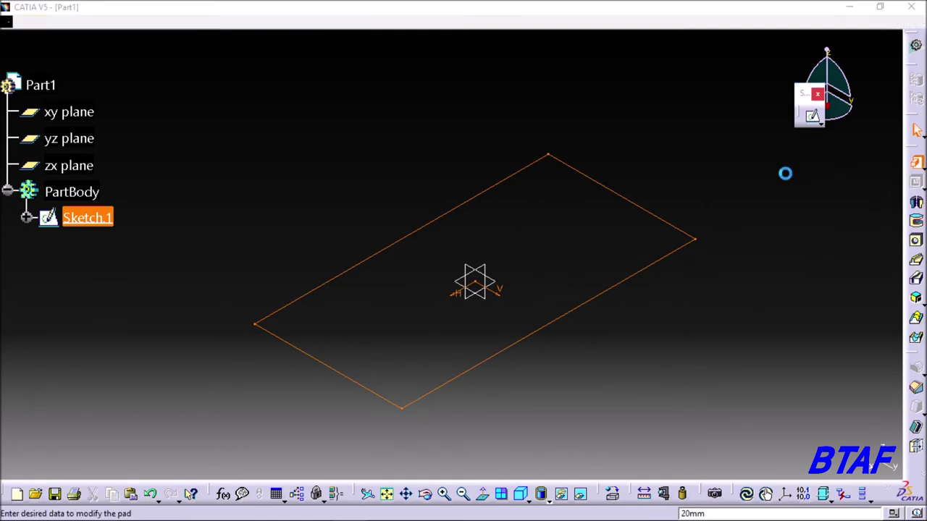
click(697, 226)
key(BackSpace)
key(BackSpace)
key(BackSpace)
key(BackSpace)
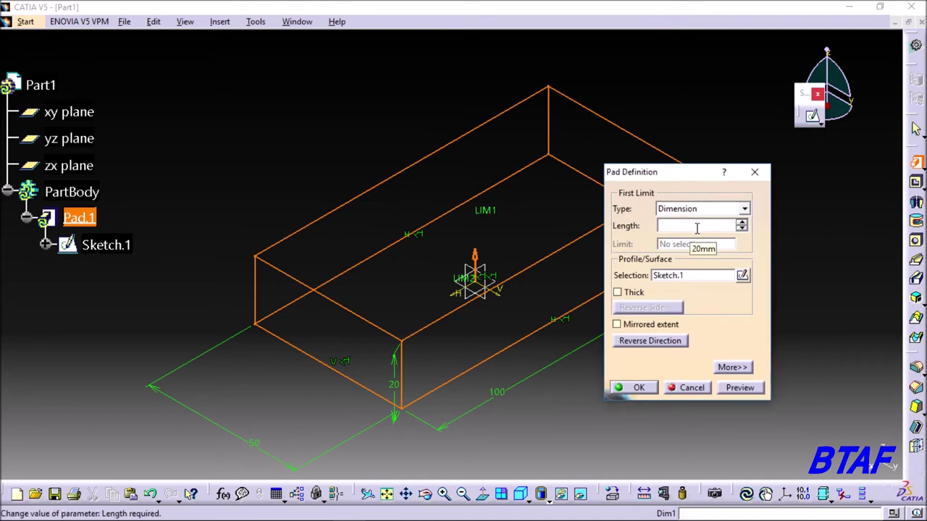
text(21)
key(Return)
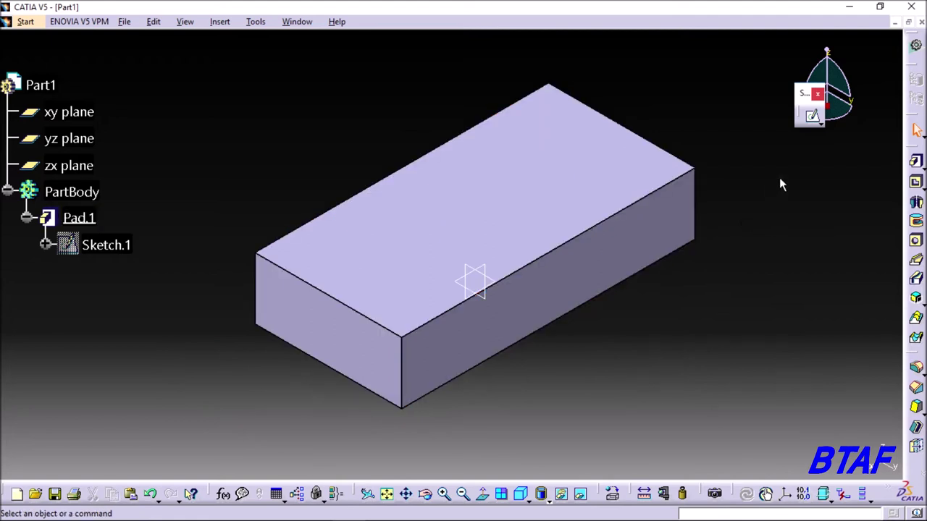
- Begin a positioned sketch using the block's long front side face as its reference
click(822, 123)
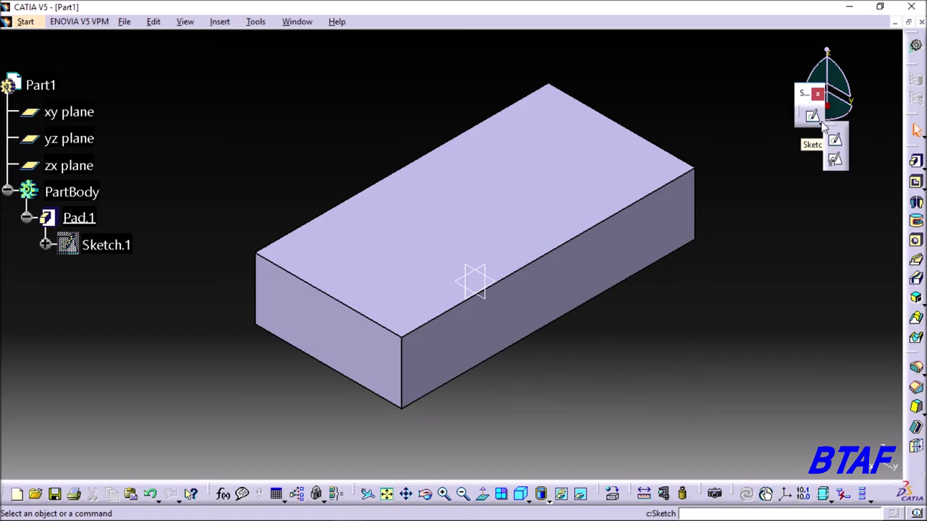
click(835, 160)
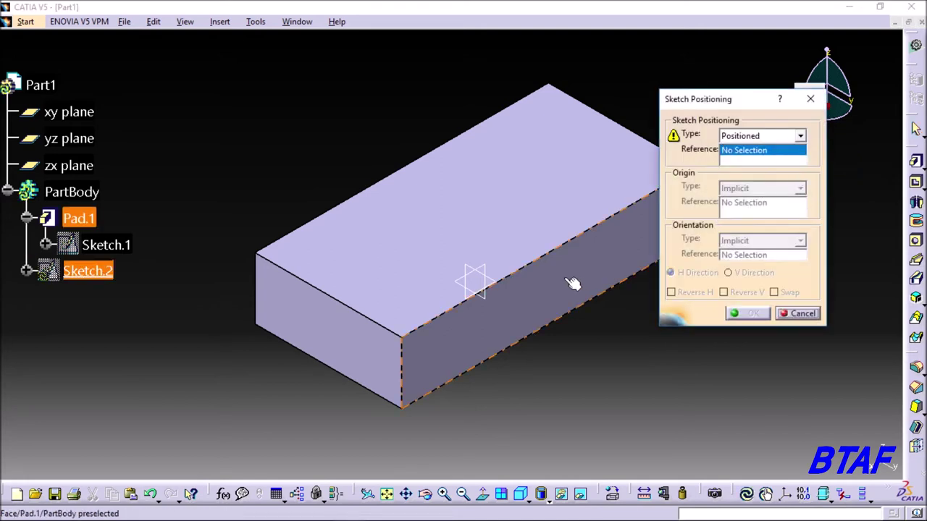
middle_drag(569, 279, 481, 264)
drag(768, 102, 762, 140)
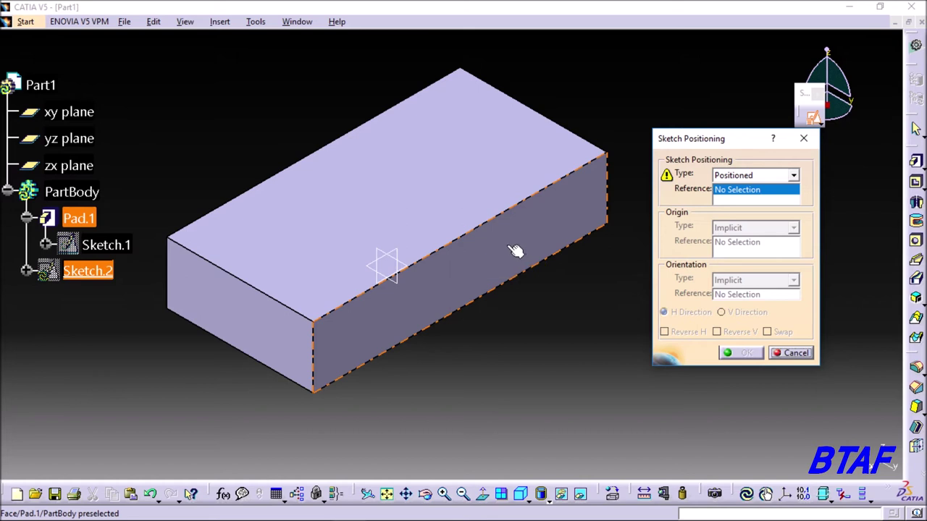
mouse_move(516, 275)
middle_down()
mouse_move(471, 217)
mouse_move(519, 230)
mouse_move(556, 255)
middle_up()
click(473, 201)
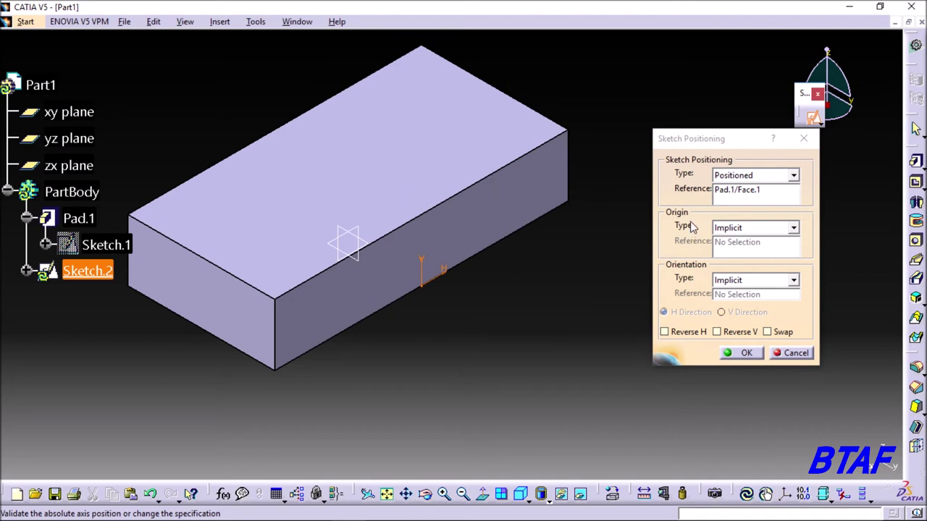
- Set the positioned sketch's origin to the Middle point of the upper long edge of that face
click(747, 229)
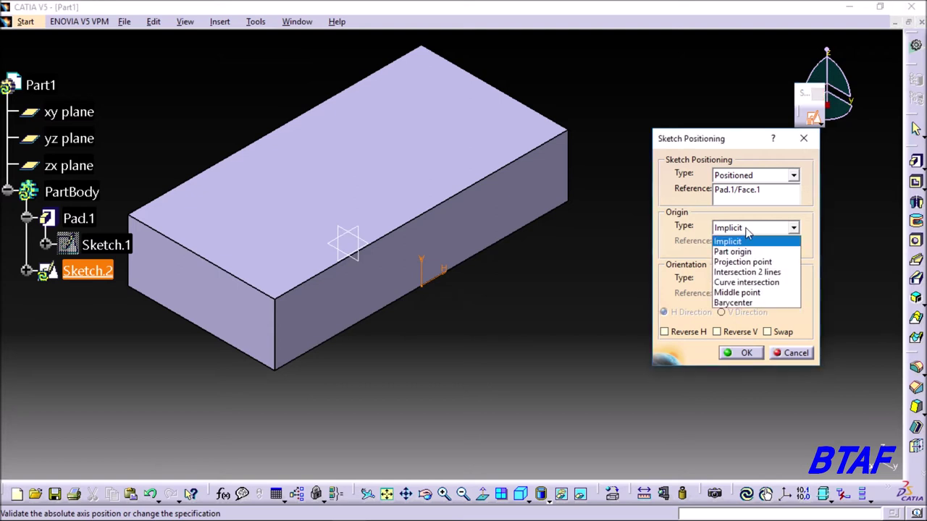
click(747, 292)
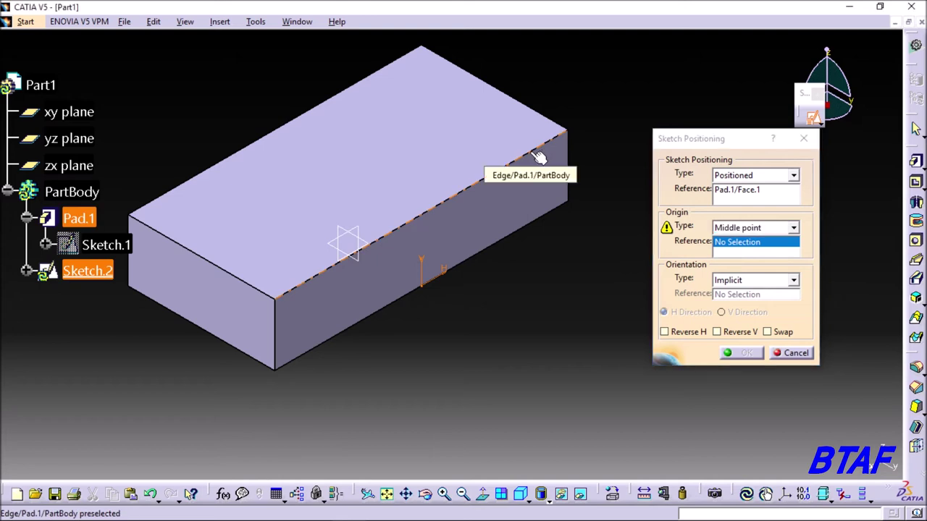
click(543, 152)
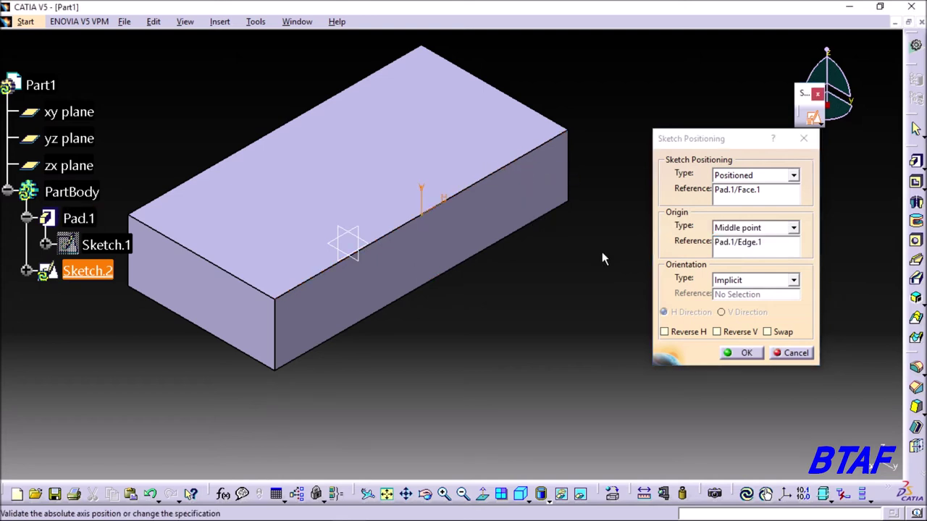
click(750, 284)
click(701, 306)
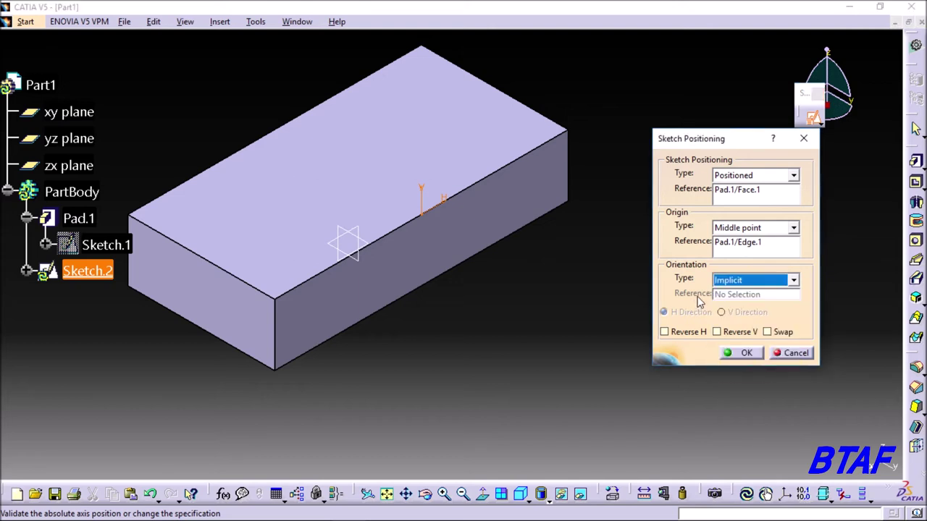
click(734, 282)
click(733, 282)
middle_drag(489, 167, 543, 201)
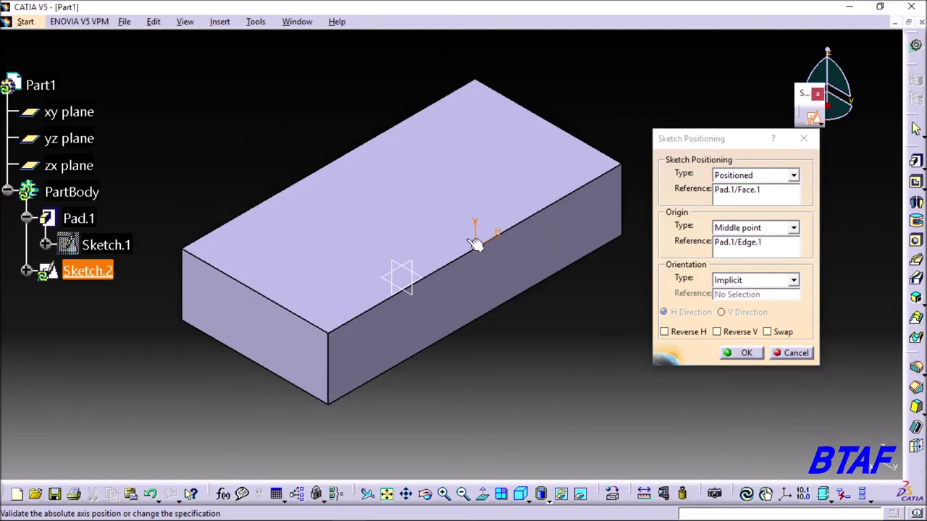
- Try the X Axis and Z Axis orientation types for the positioned sketch
click(744, 282)
click(726, 305)
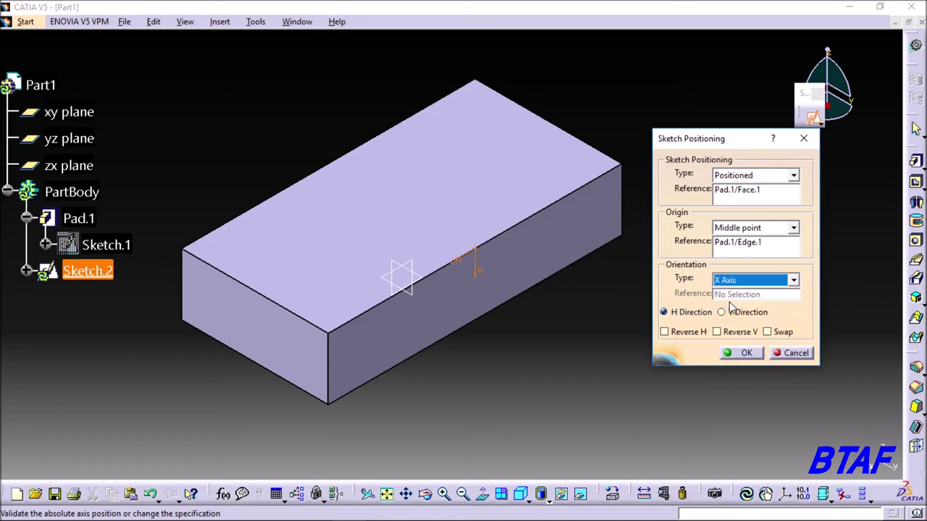
click(740, 283)
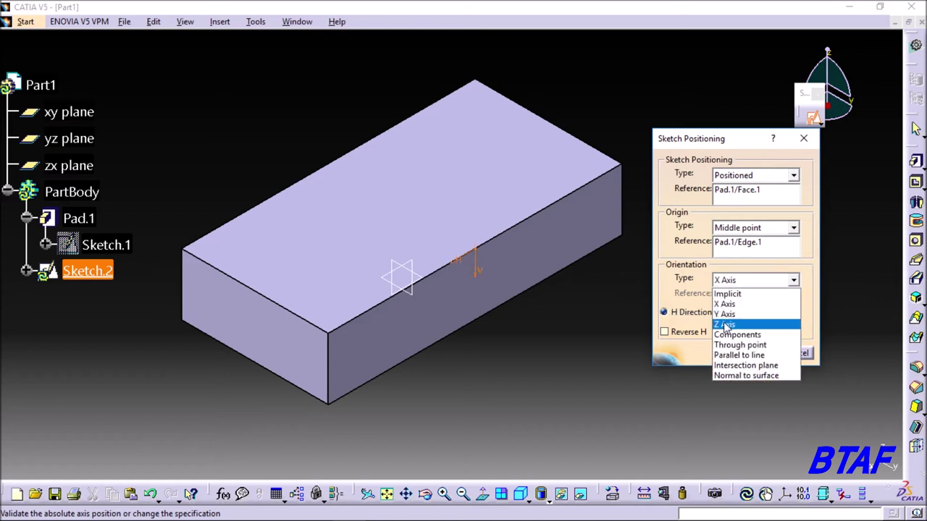
click(726, 324)
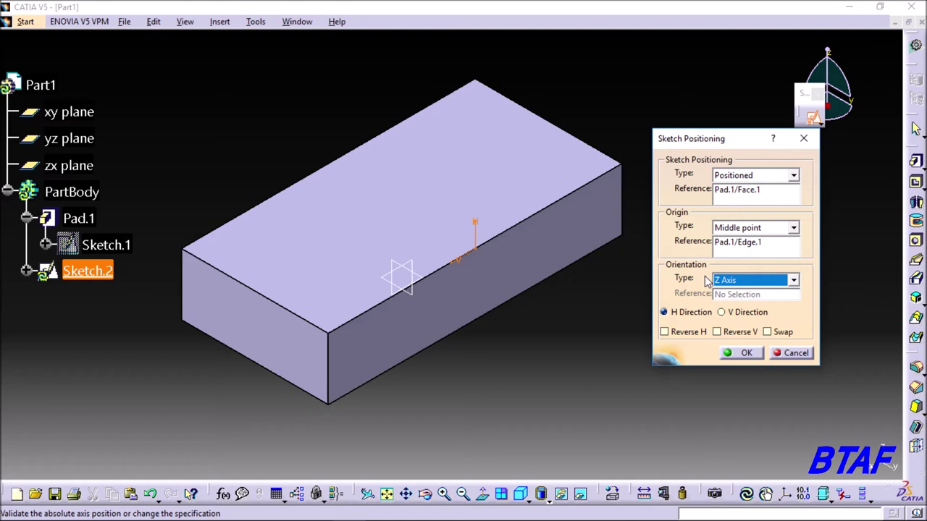
- Set the sketch orientation type to X Axis and accept the positioning to enter the sketch
click(740, 284)
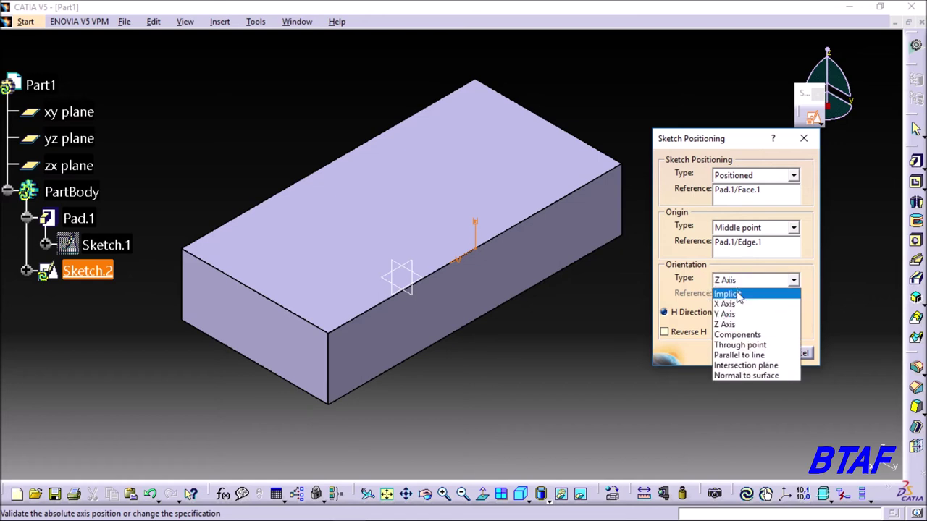
click(730, 304)
click(745, 353)
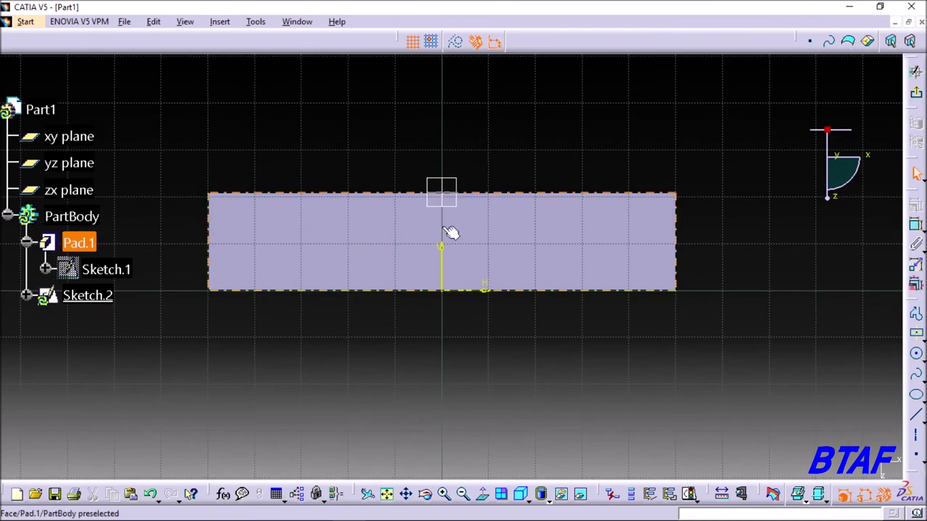
- Try an ellipse with a major radius of about 15 mm near the middle of the side face, and delete it
click(916, 397)
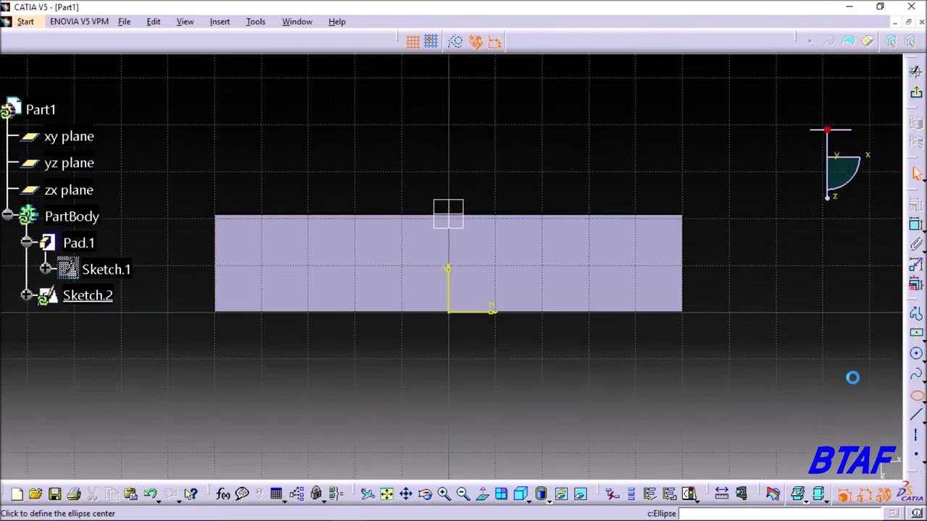
click(453, 257)
click(523, 262)
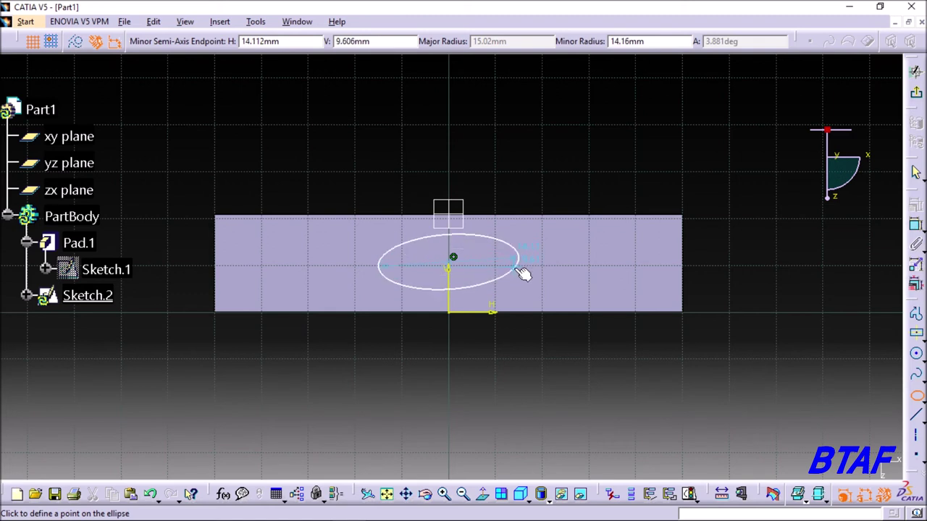
click(521, 270)
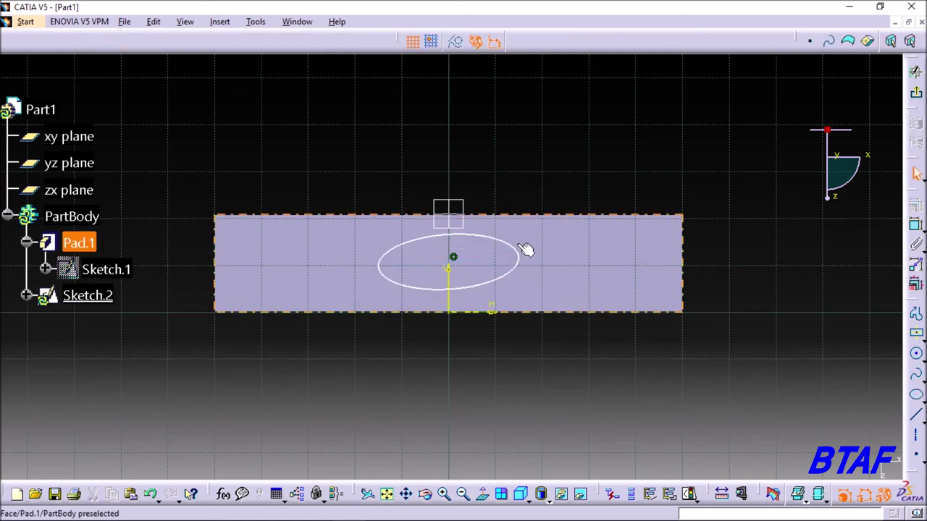
click(514, 252)
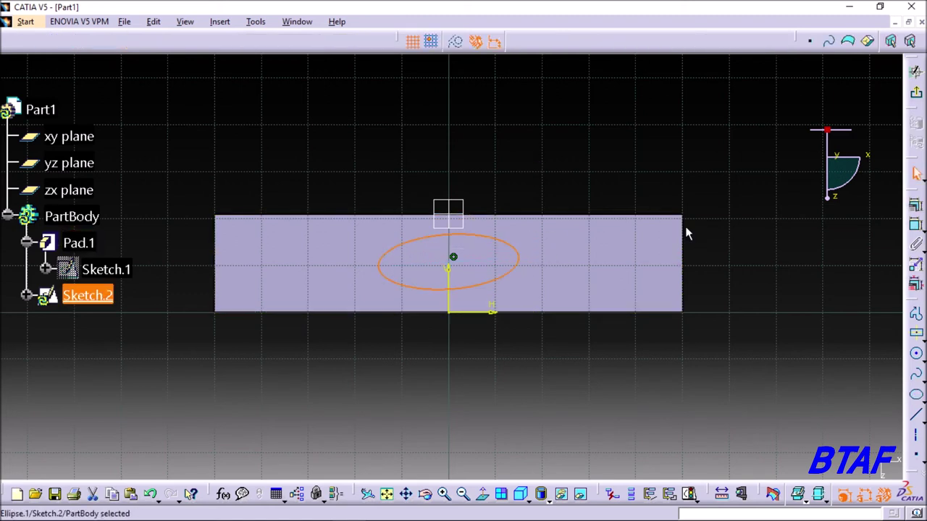
key(Delete)
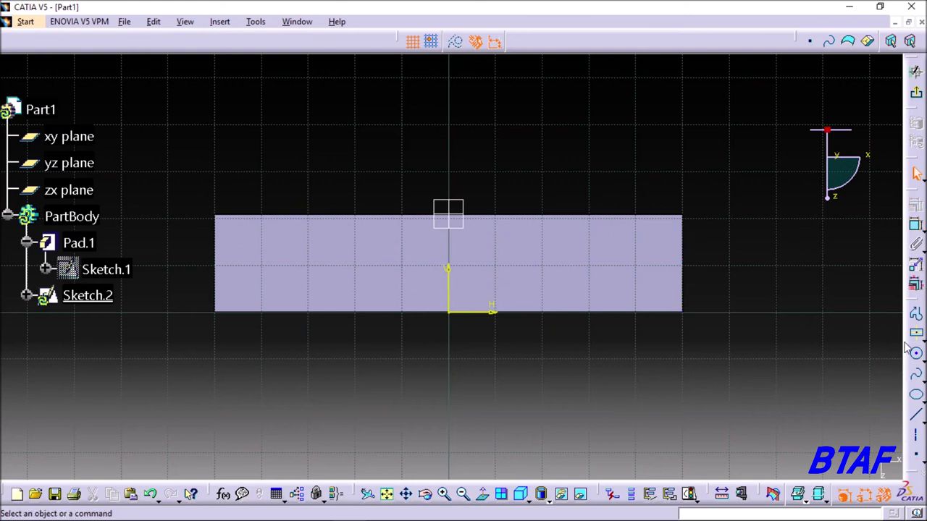
- Draw an ellipse with radii of about 26.6 mm horizontally and 16.6 mm vertically, centred on the side face beside the vertical axis
click(916, 395)
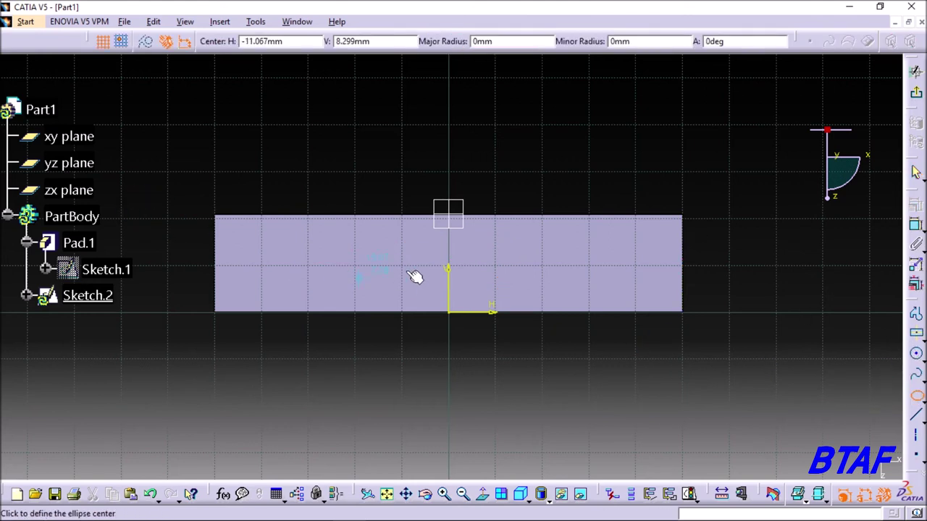
mouse_move(416, 262)
ctrl+middle_down()
mouse_move(403, 311)
mouse_move(422, 275)
ctrl+middle_up()
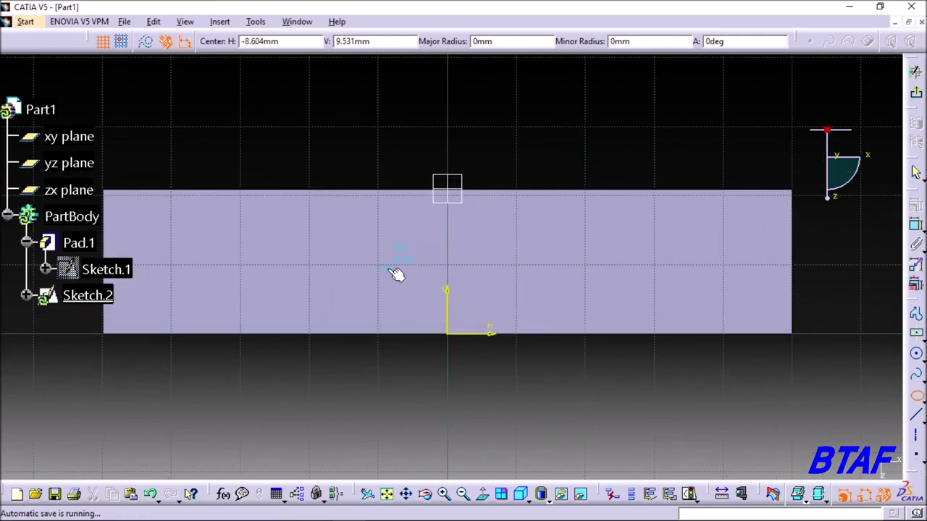
click(391, 264)
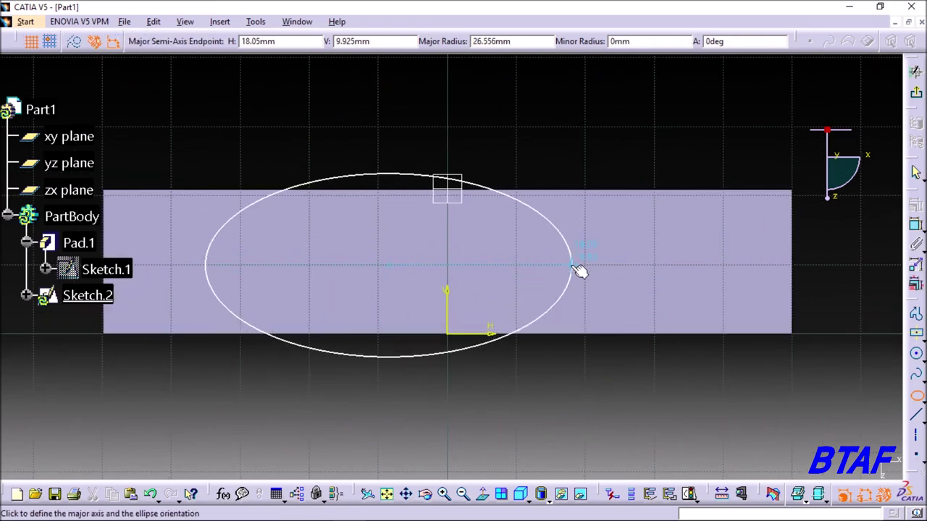
click(580, 265)
click(433, 151)
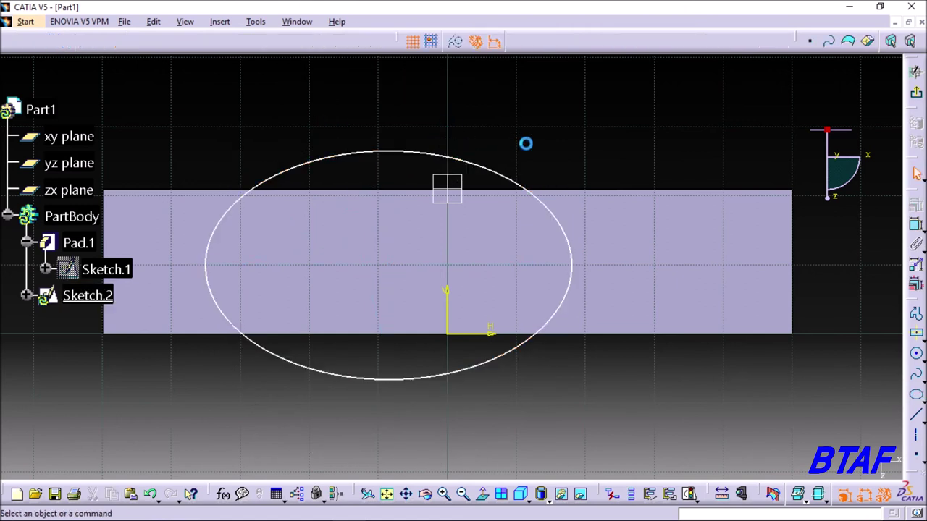
- Dimension the ellipse's horizontal diameter and set it to 12 mm
click(917, 227)
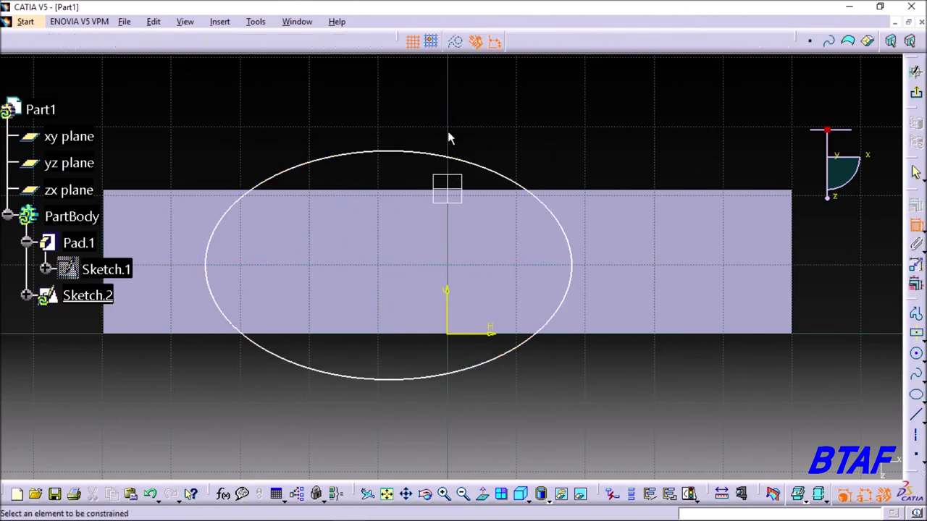
click(422, 153)
click(445, 118)
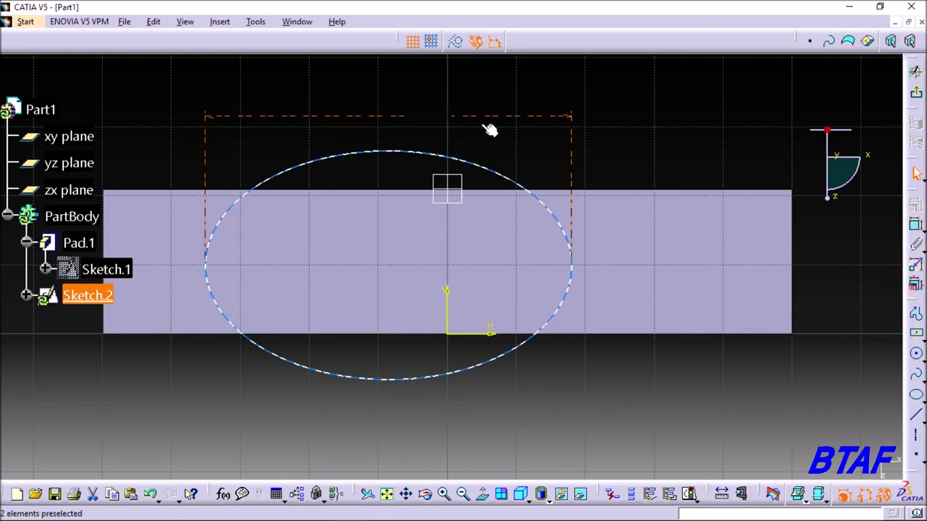
double_click(431, 113)
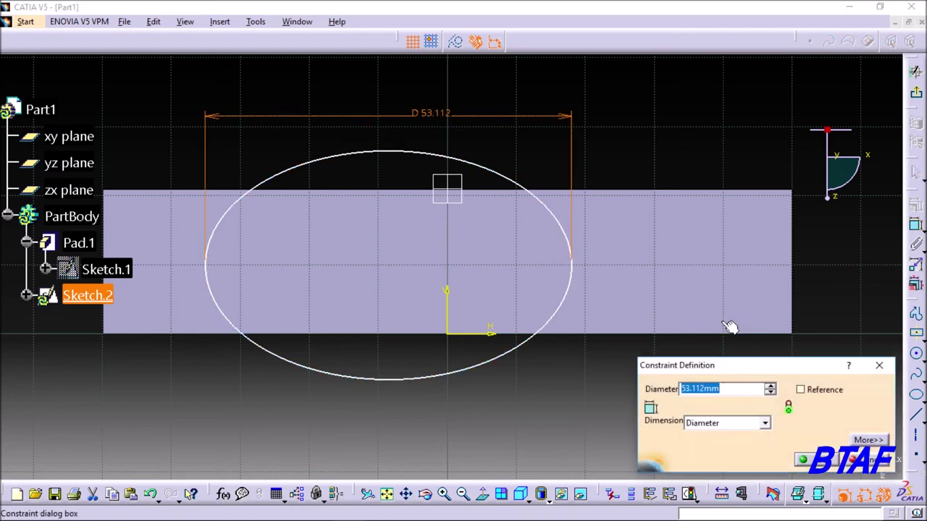
key(BackSpace)
text(12)
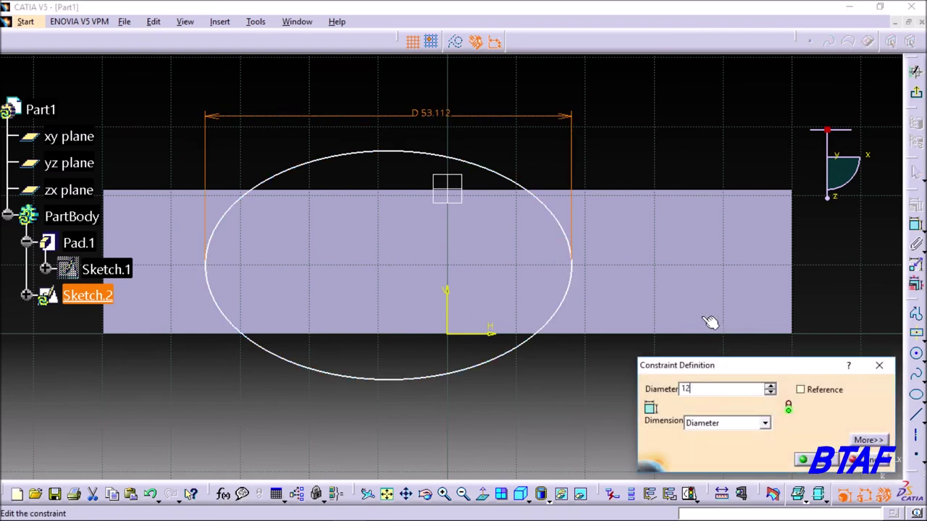
key(Return)
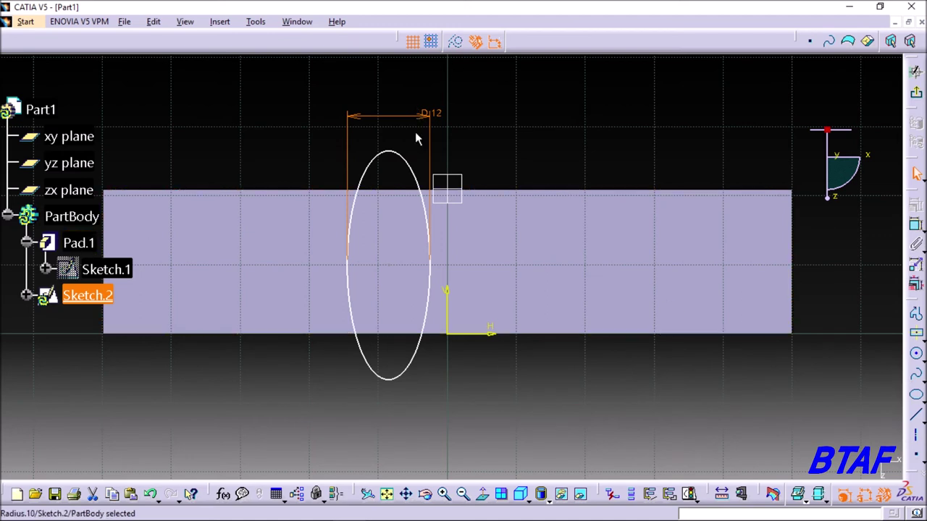
- Dimension the vertical distance from the ellipse's centre to its upper extent and set it to 3 mm
click(400, 160)
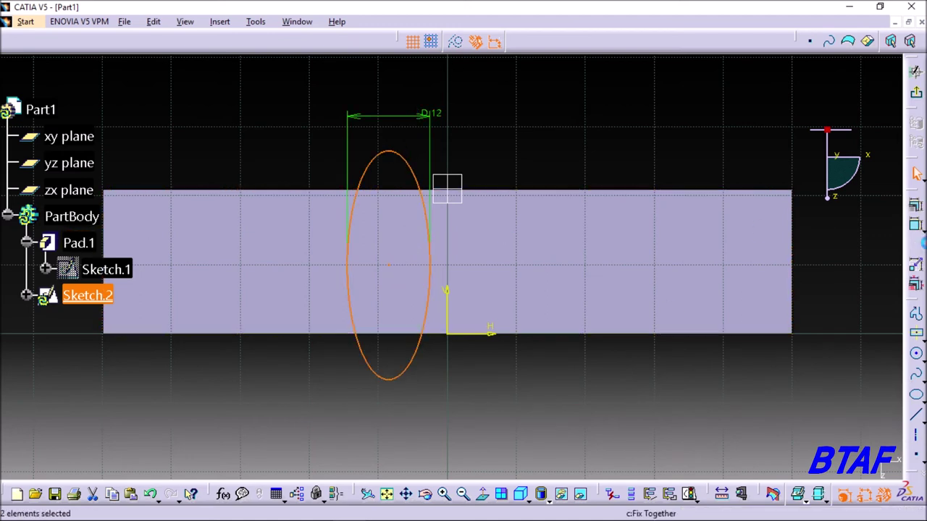
click(916, 225)
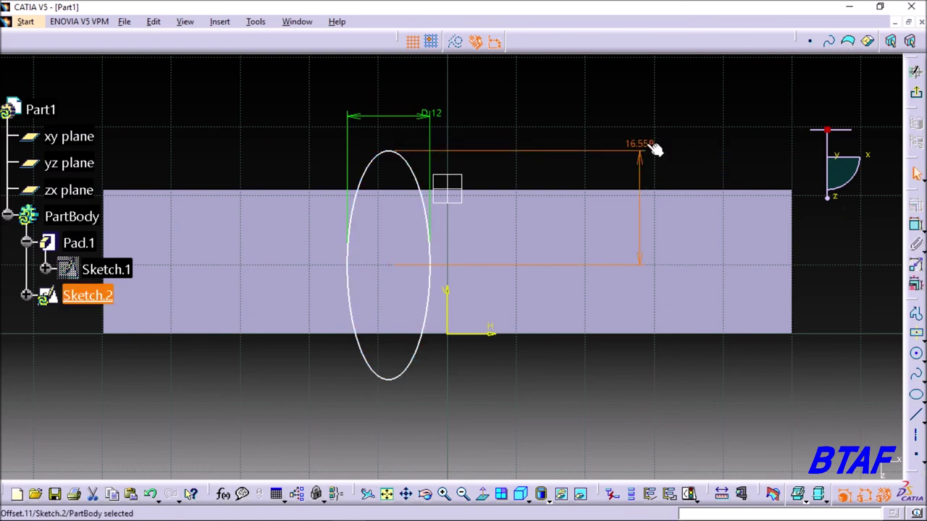
double_click(640, 145)
key(BackSpace)
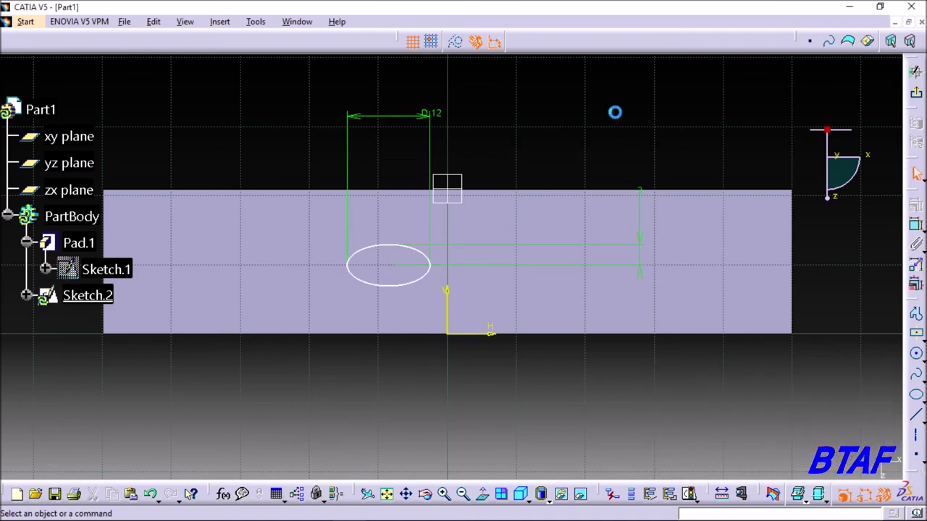
- Constrain the ellipse's centre to be coincident with the sketch's vertical axis and exit the sketch
ctrl+click(447, 303)
click(915, 205)
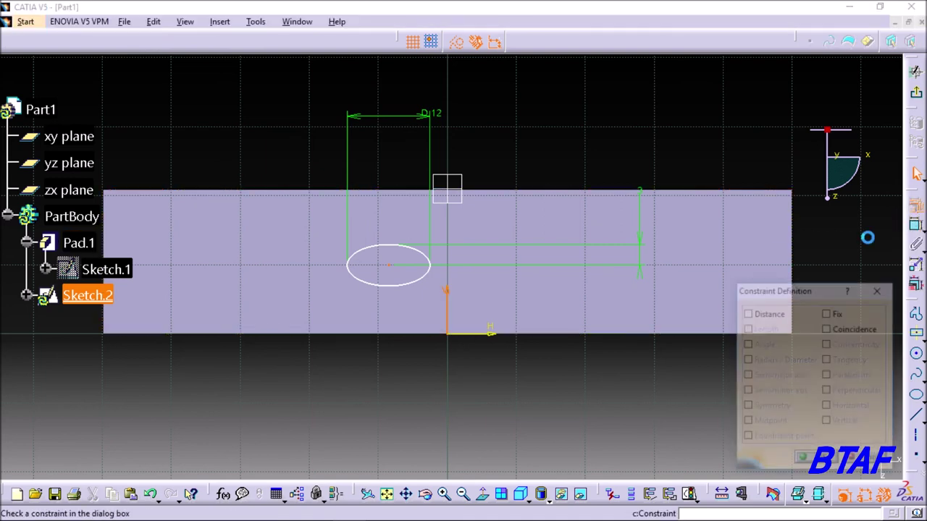
click(845, 330)
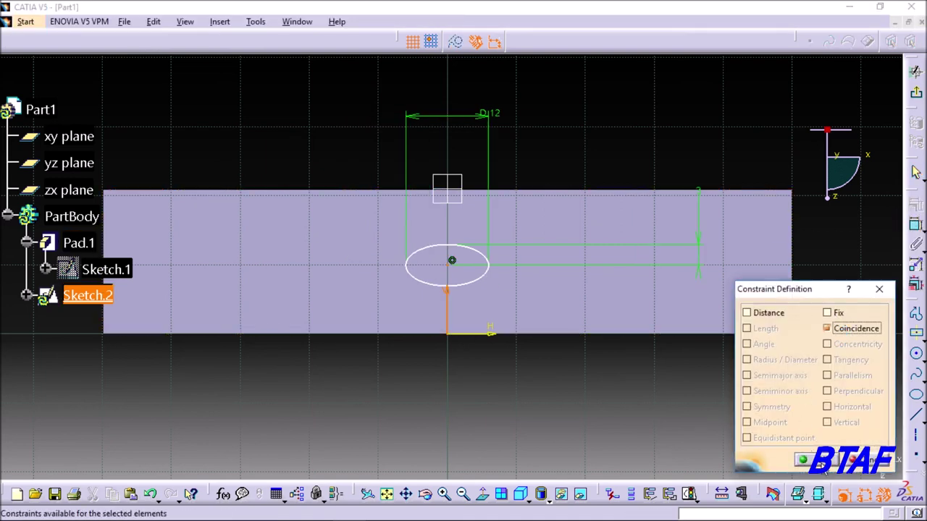
click(814, 461)
middle_drag(575, 114, 572, 168)
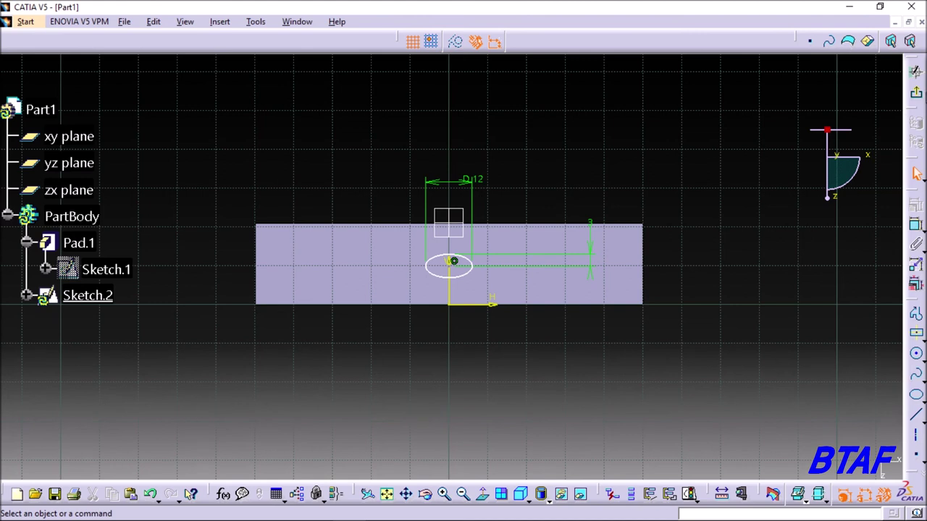
click(916, 71)
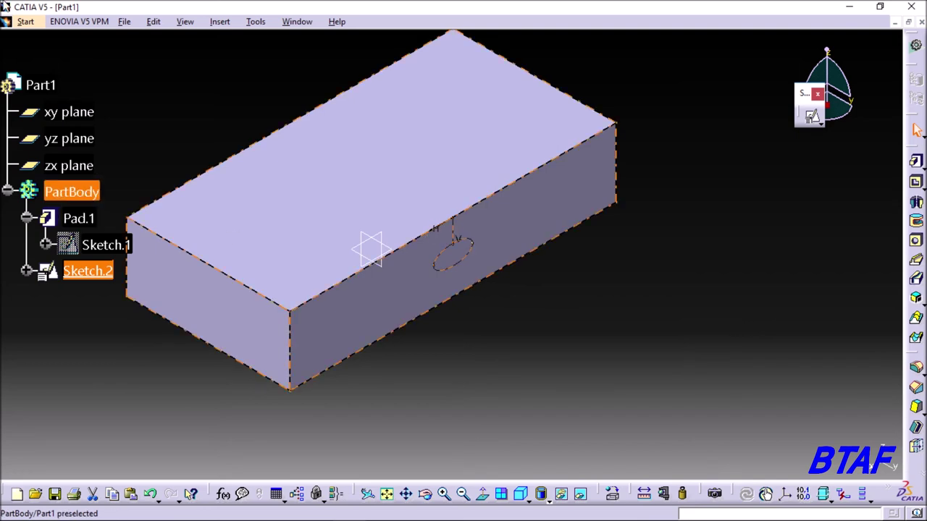
- Cut the ellipse through the block with a Pocket whose first limit type is Up to last
click(917, 183)
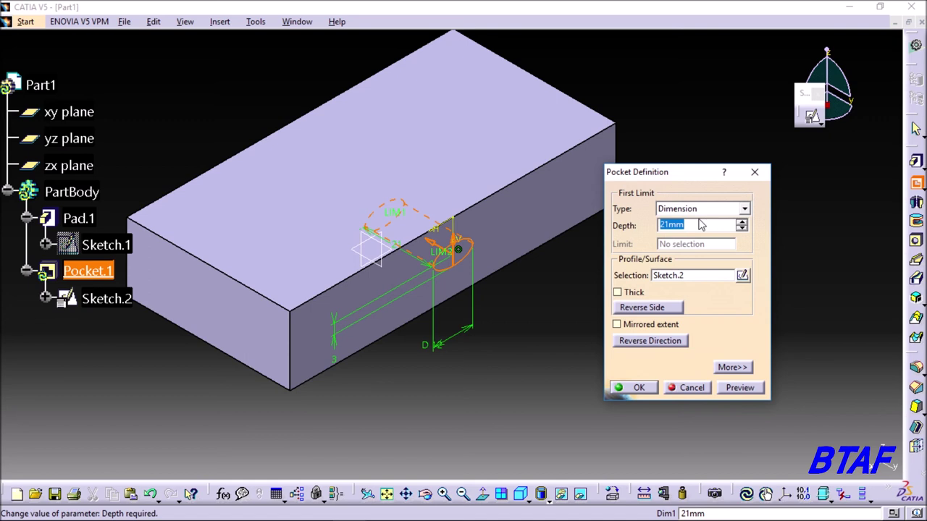
click(702, 209)
click(698, 239)
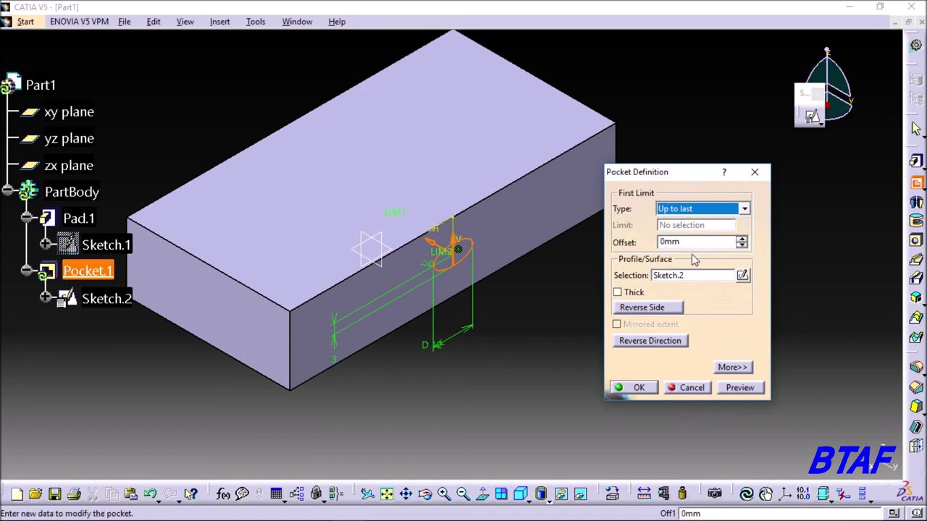
click(628, 388)
middle_drag(539, 225, 774, 241)
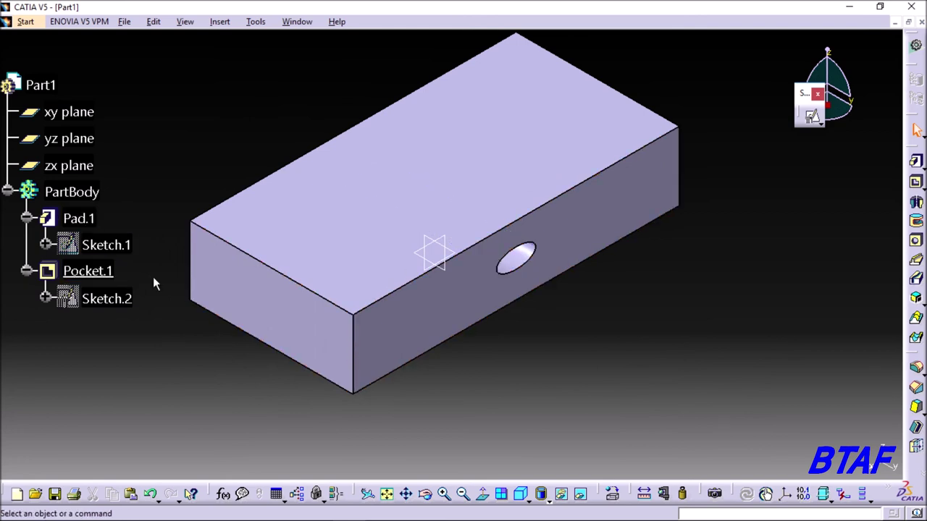
- Edit the support of Sketch.2, keeping the X Axis orientation type and assigning it to the V Direction
right_click(113, 301)
mouse_move(156, 291)
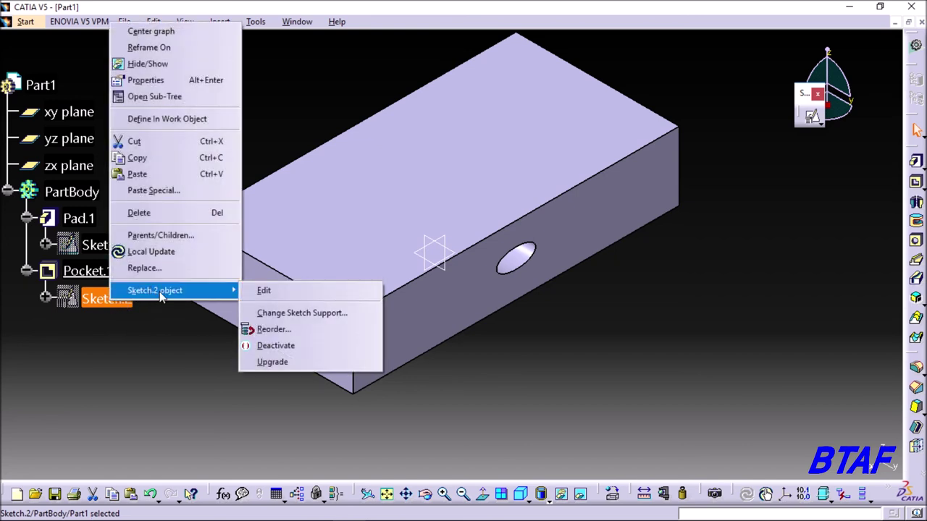
click(314, 313)
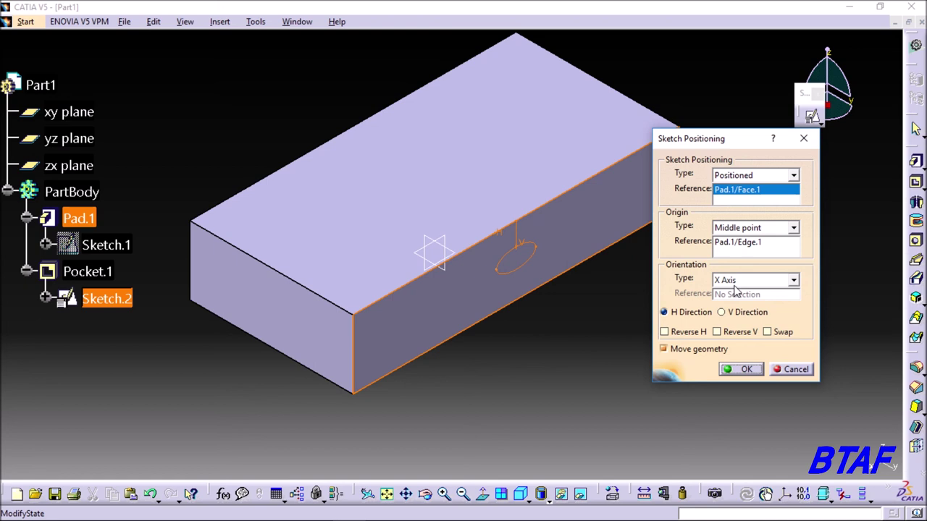
click(742, 281)
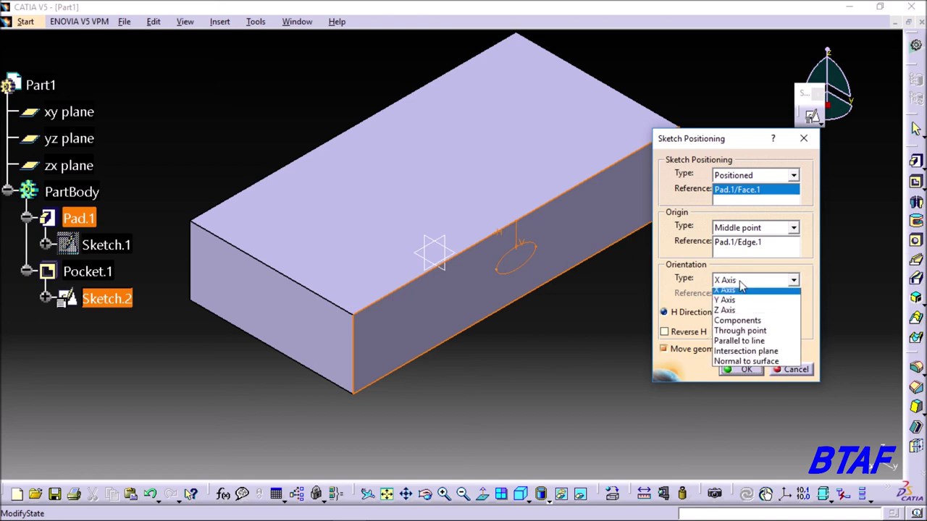
click(744, 290)
click(722, 312)
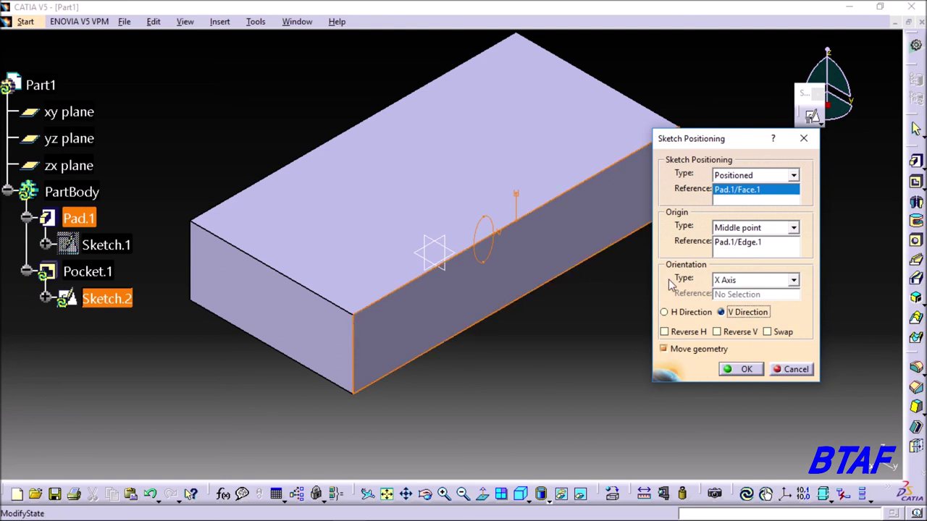
- Move the sketch origin to the Middle point of the side face's near vertical edge
click(767, 228)
click(767, 229)
click(768, 229)
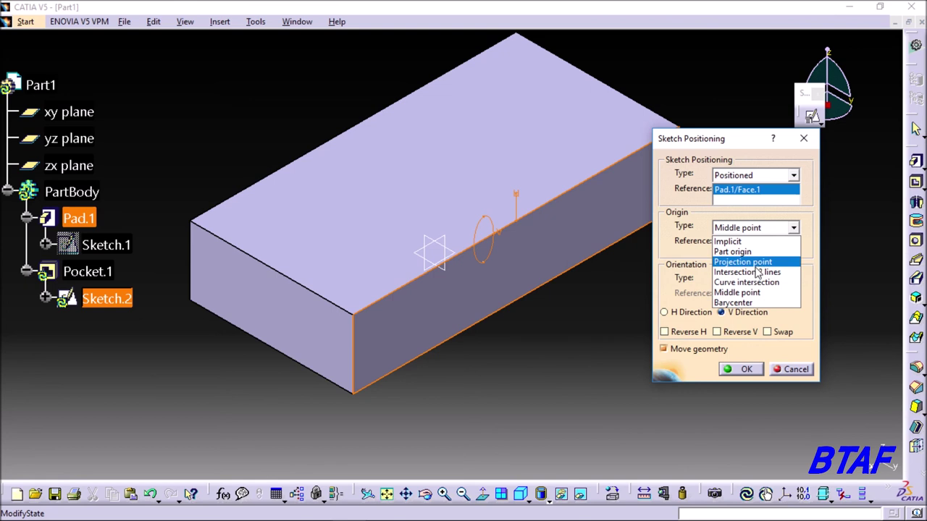
click(739, 292)
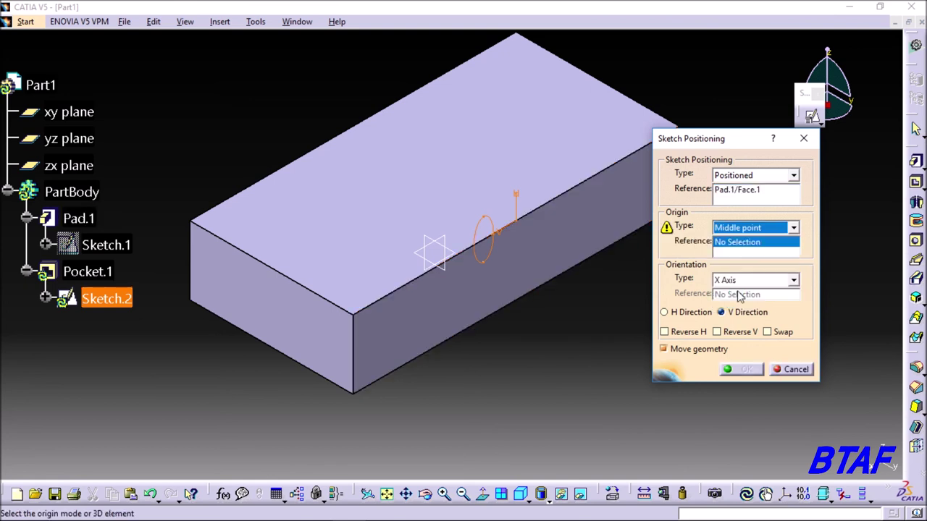
click(353, 330)
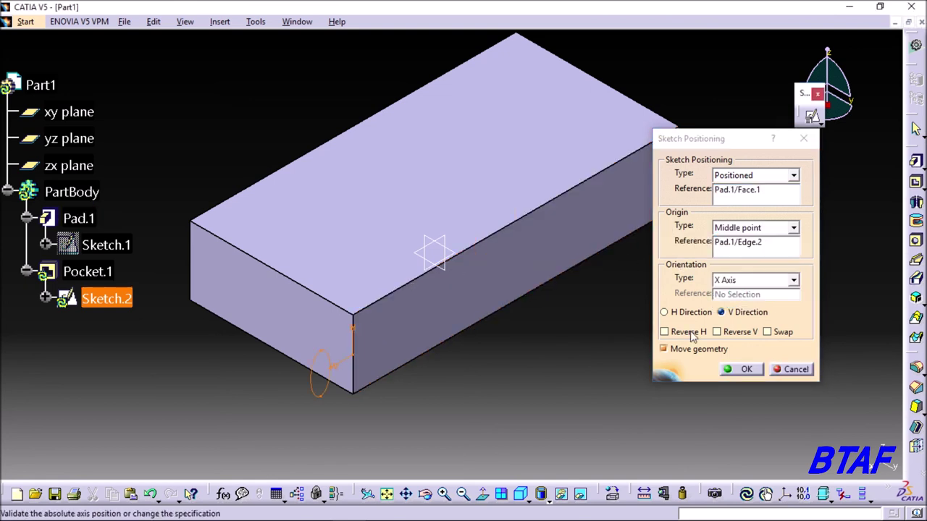
- Reverse the sketch's V direction so the ellipse lies on the side face, and accept the new positioning
click(729, 339)
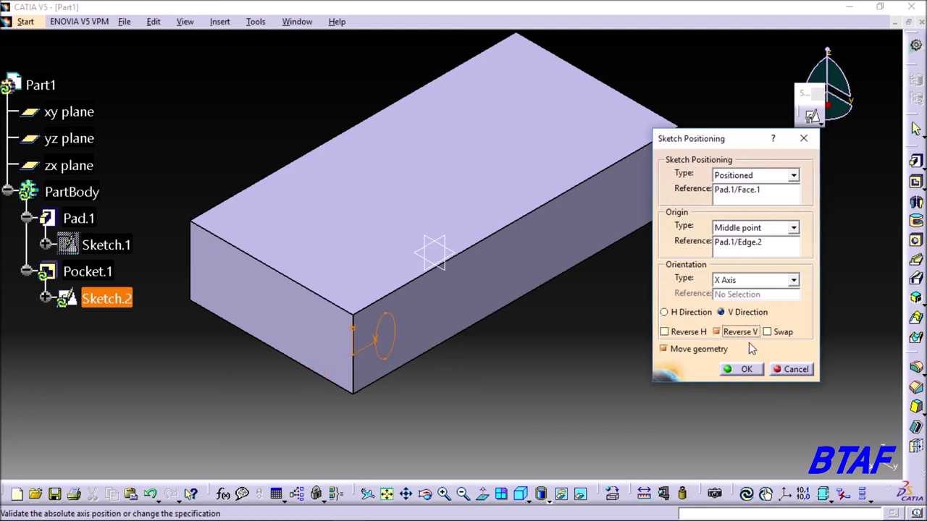
click(746, 370)
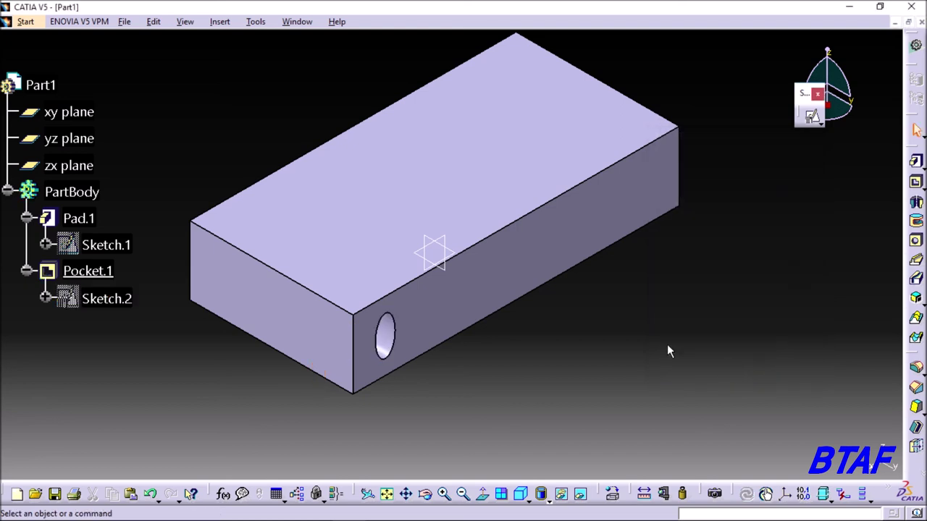
middle_drag(669, 351, 681, 277)
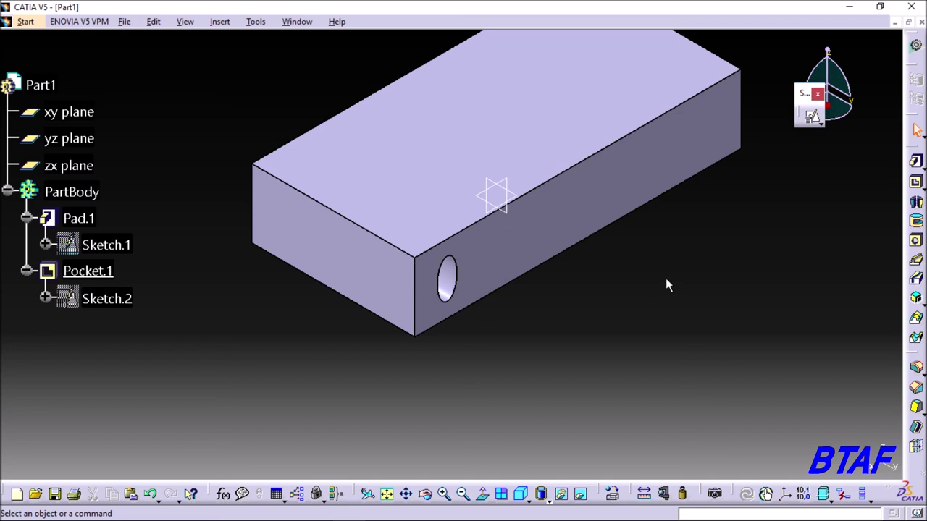
middle_drag(661, 278, 627, 305)
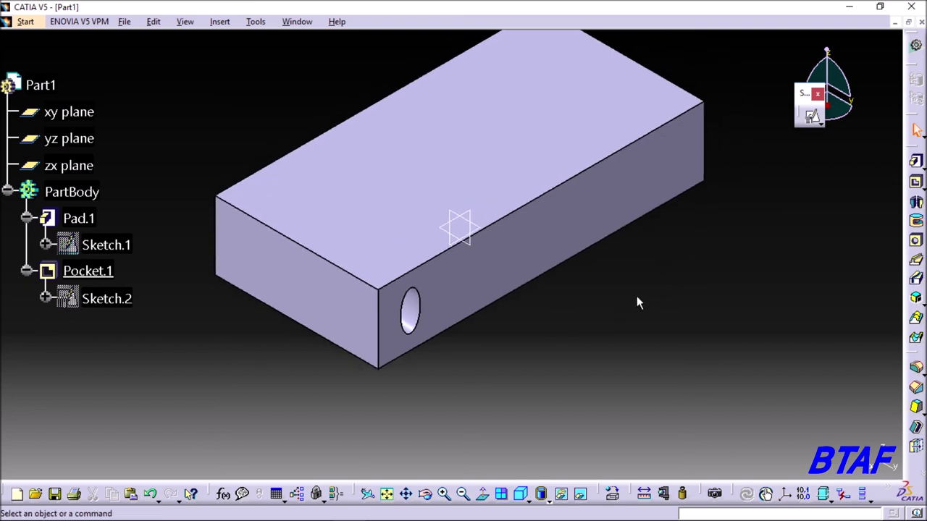